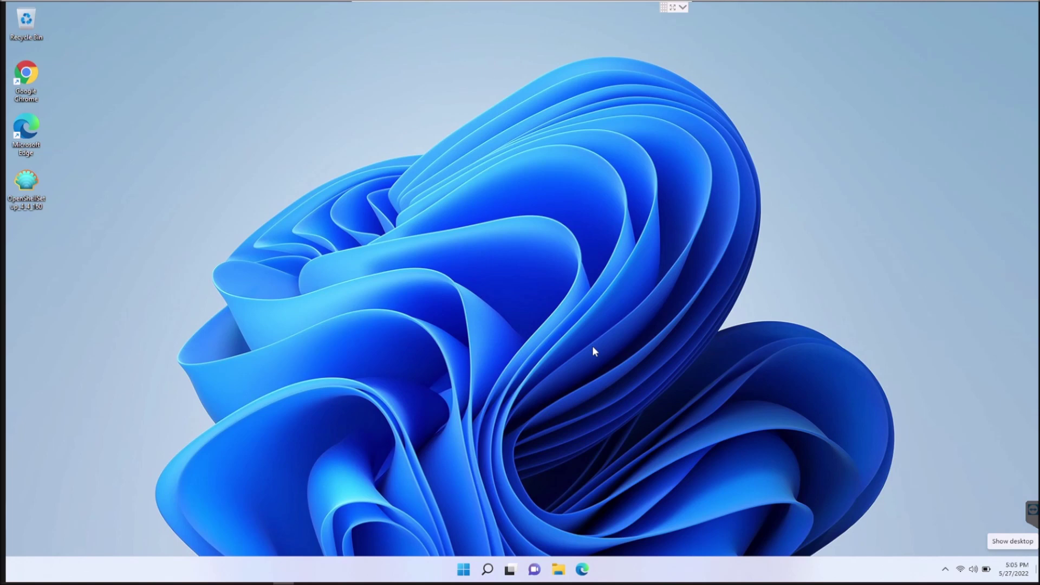
Step: Examine the default Windows 11 Start menu and close it
left_click(464, 570)
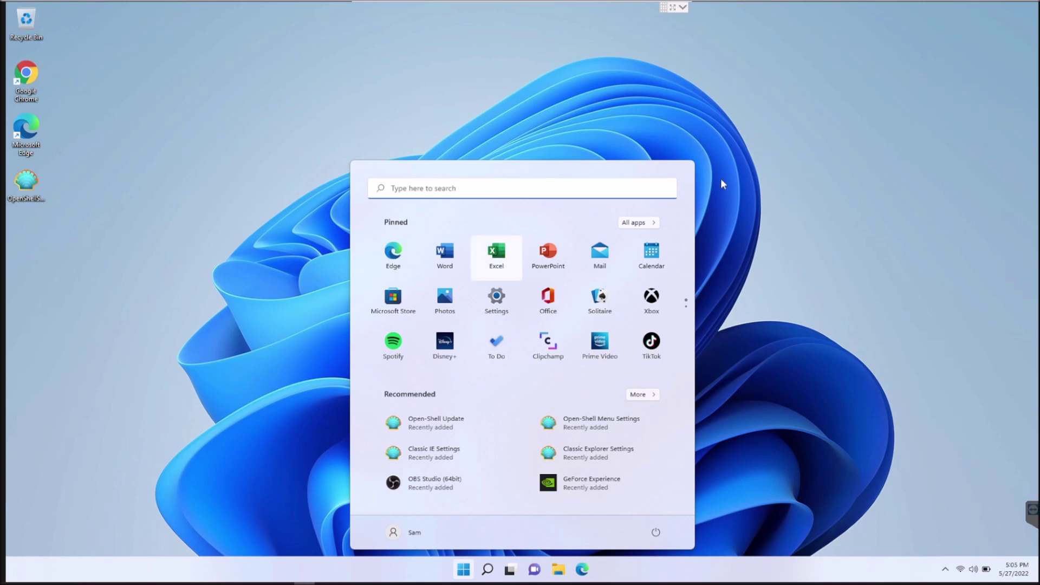
left_click(832, 276)
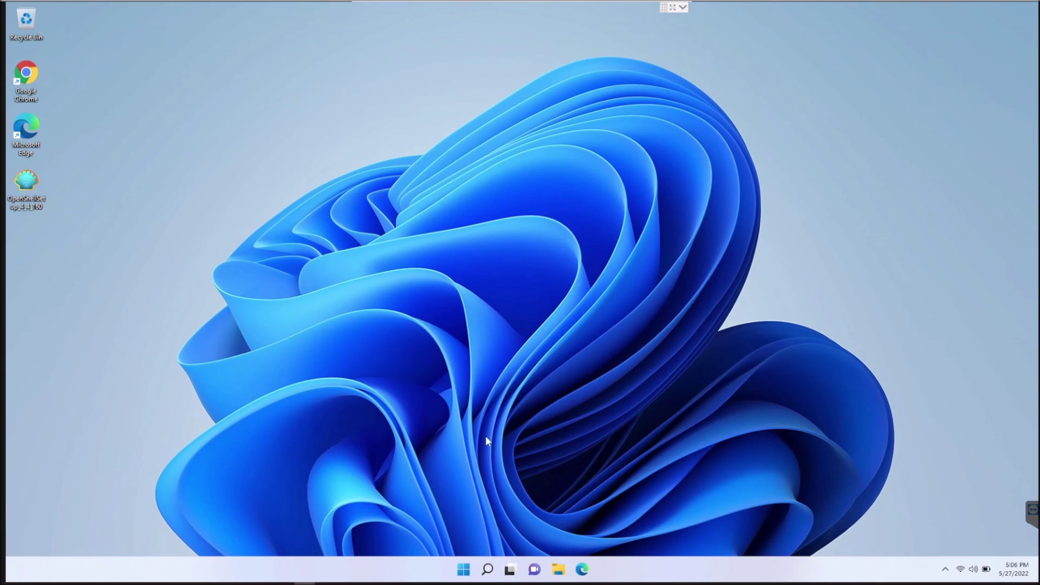
left_click(465, 570)
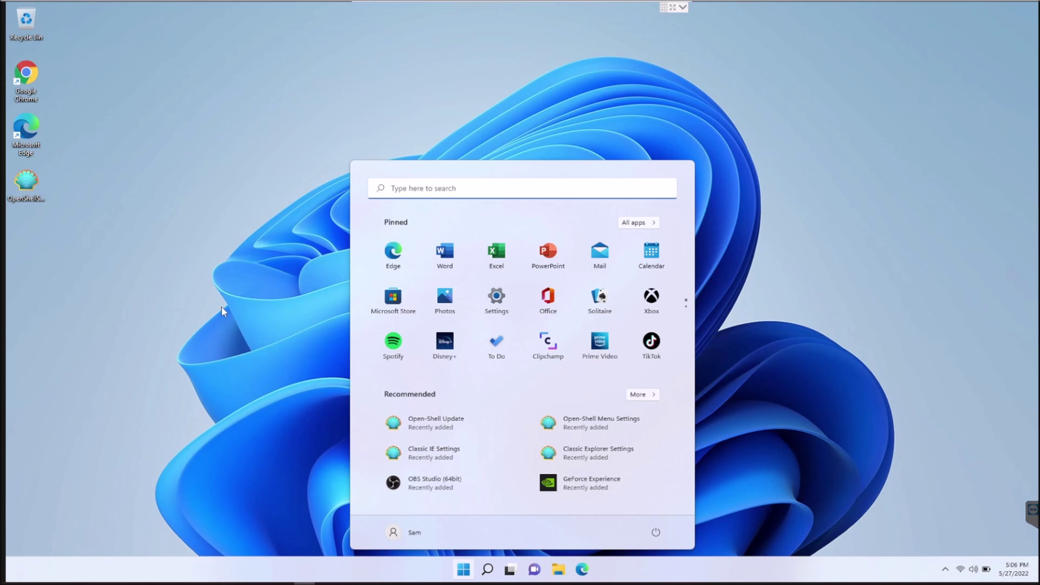
left_click(221, 328)
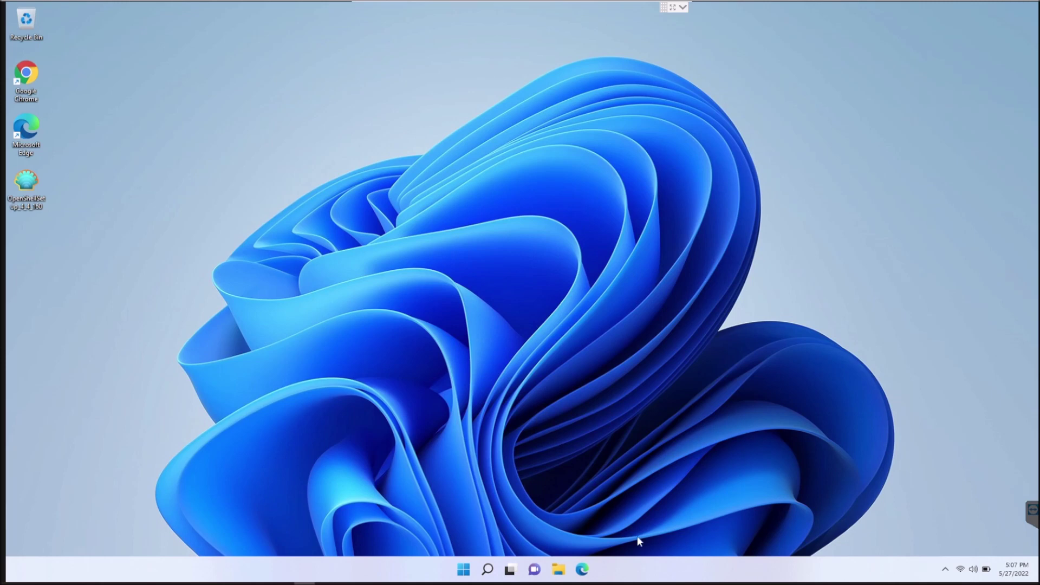
Step: Set the taskbar alignment to Left in the taskbar behaviors and close the Settings window
right_click(653, 576)
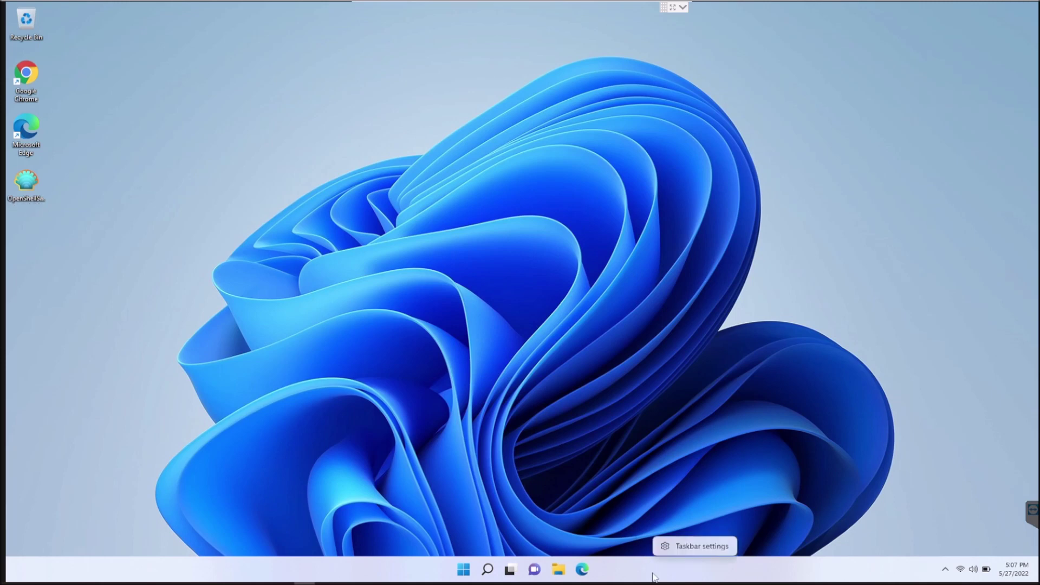
left_click(691, 544)
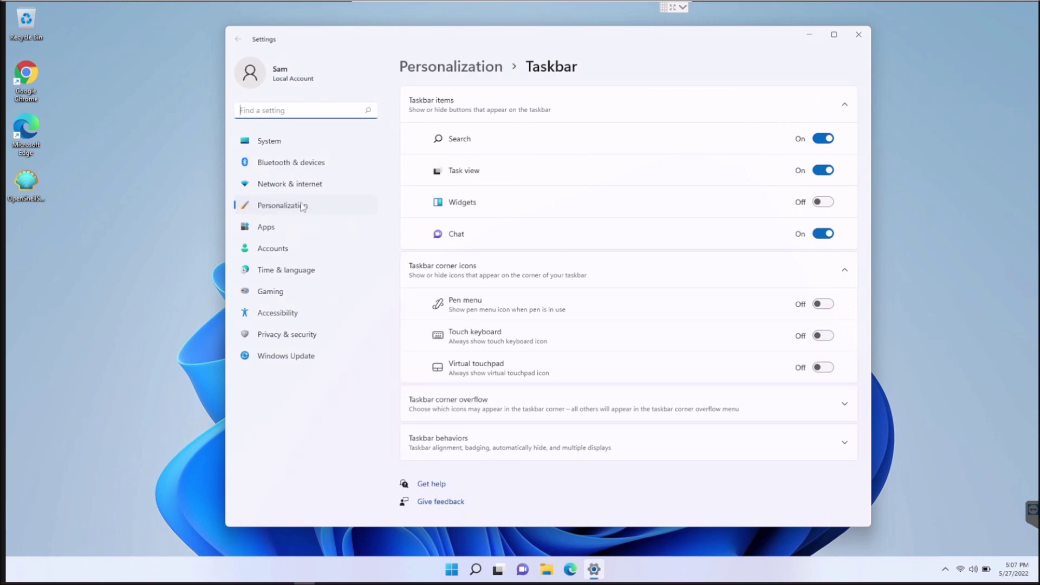
left_click(454, 450)
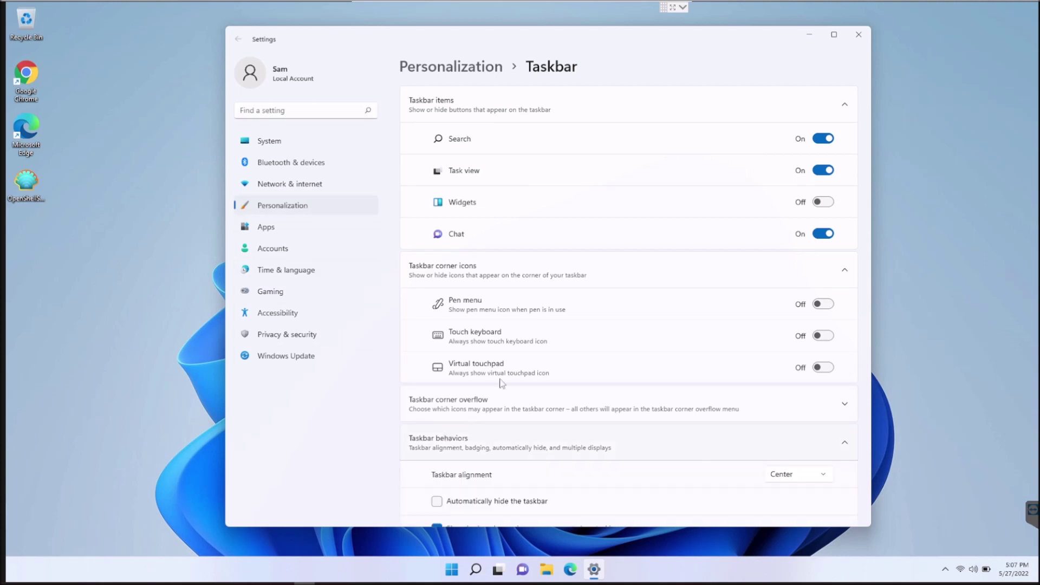
scroll(499, 380, "down", 3)
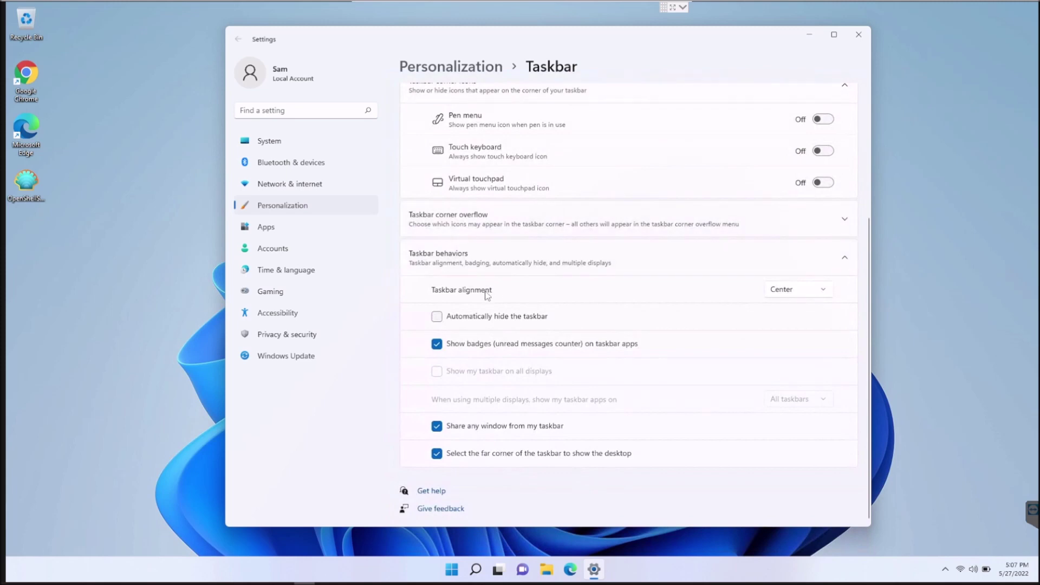
left_click(795, 291)
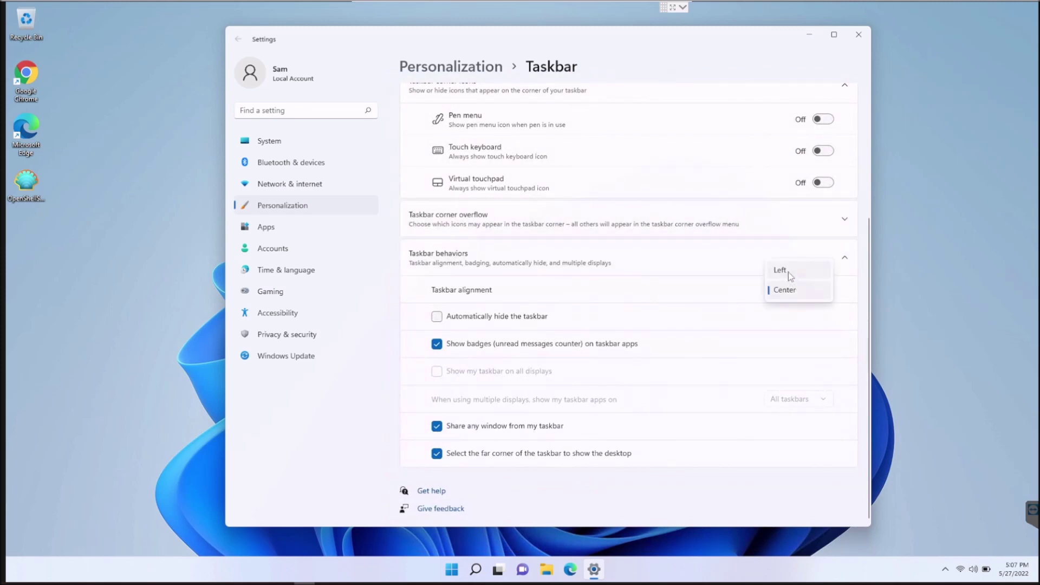
left_click(788, 272)
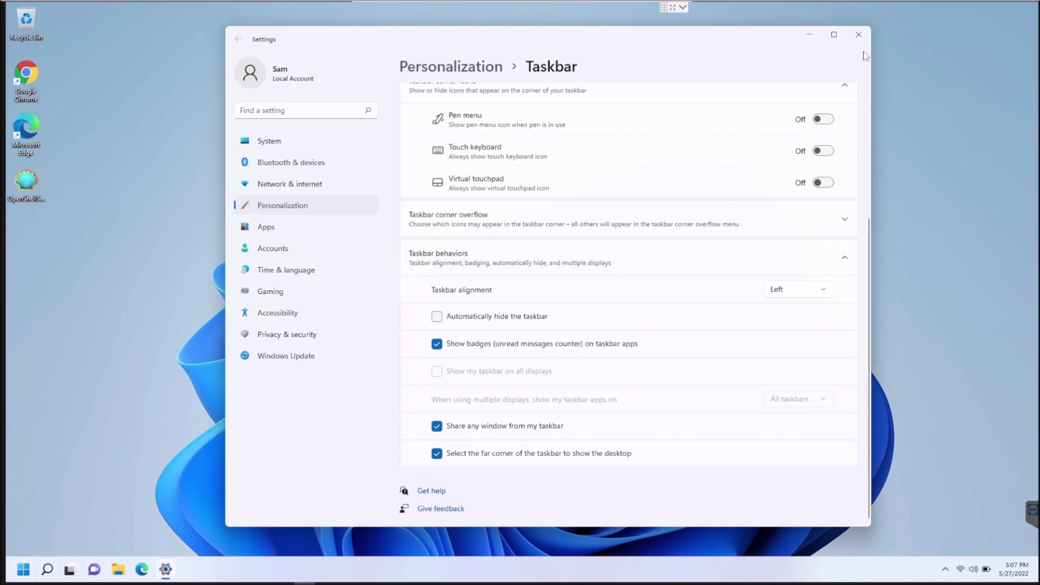
left_click(859, 36)
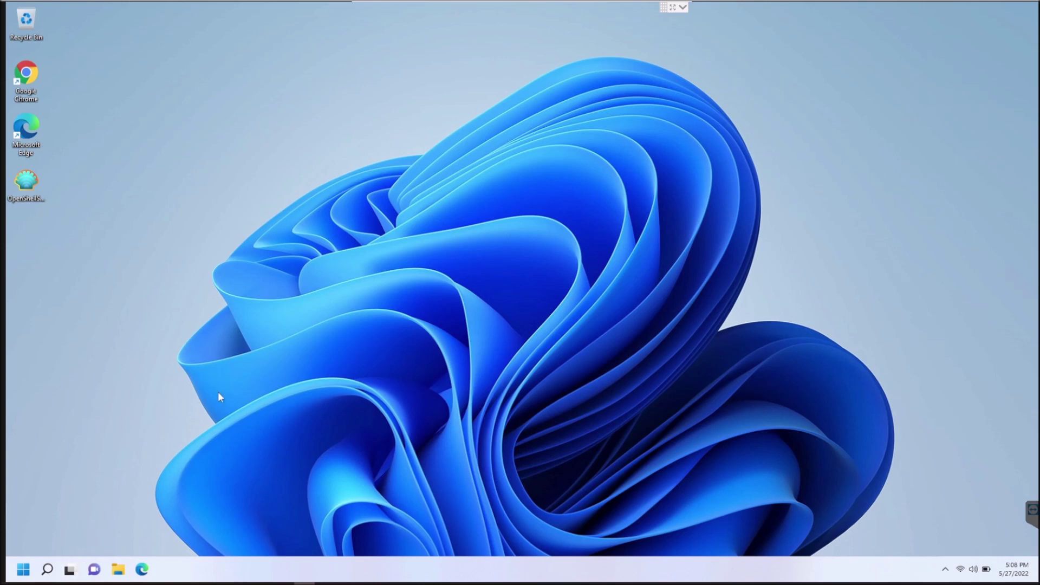
Step: Open the Open-Shell Menu Settings from the Start menu and choose the Windows 7 style for the start menu
left_click(24, 569)
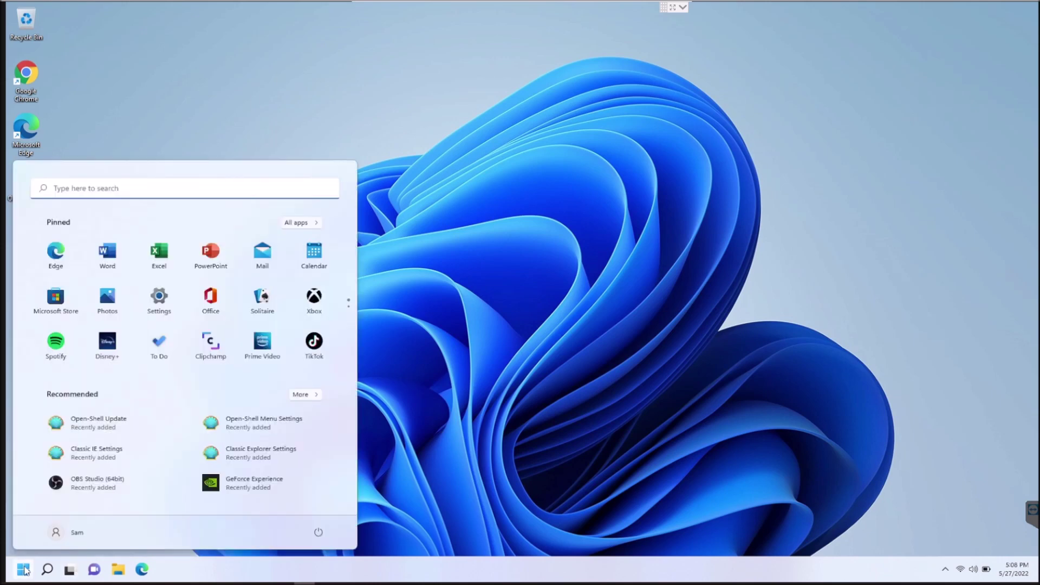
left_click(143, 69)
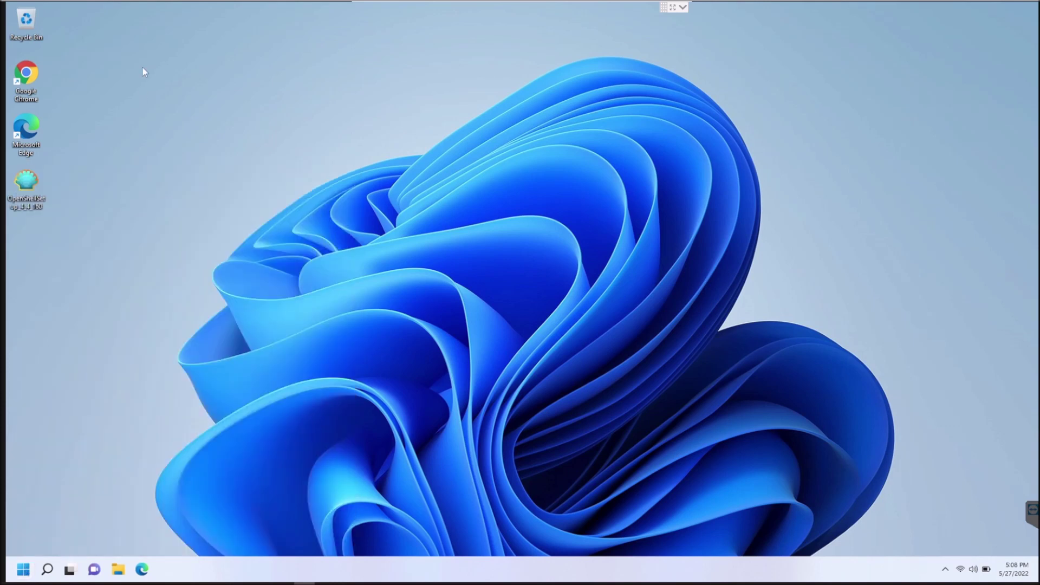
left_click(25, 572)
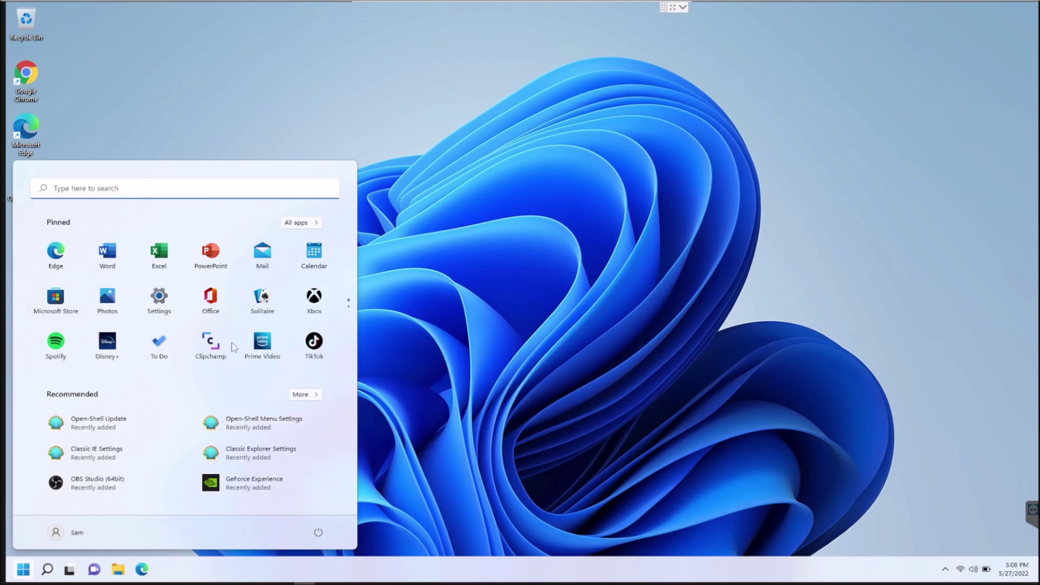
left_click(261, 428)
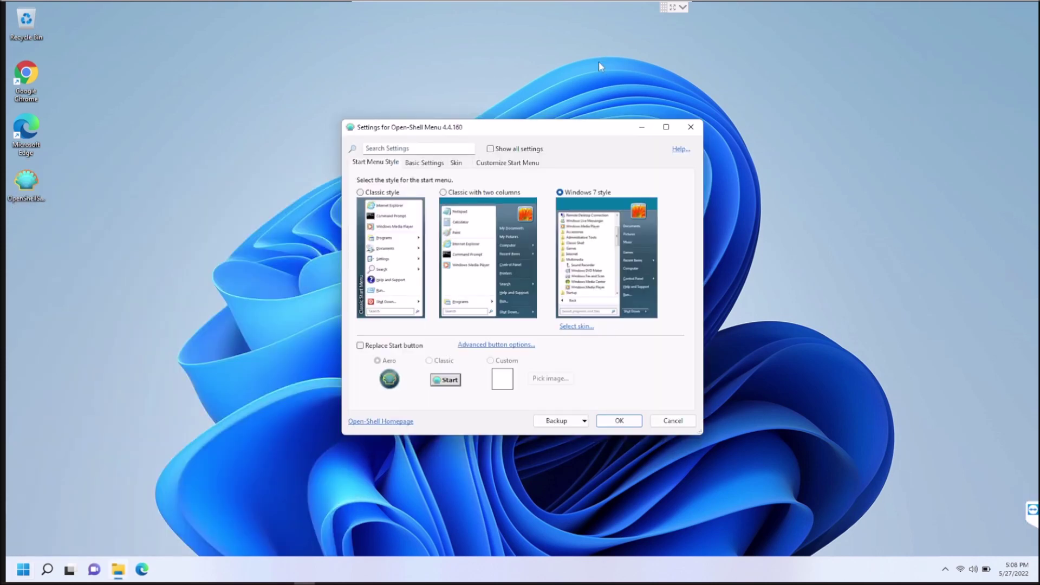
left_click_drag(560, 133, 488, 61)
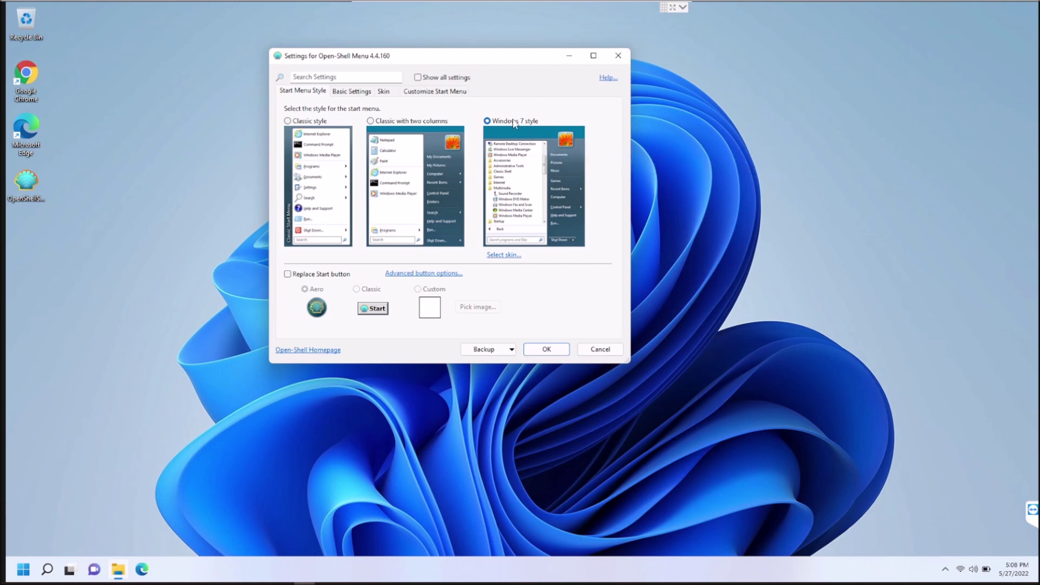
left_click(371, 121)
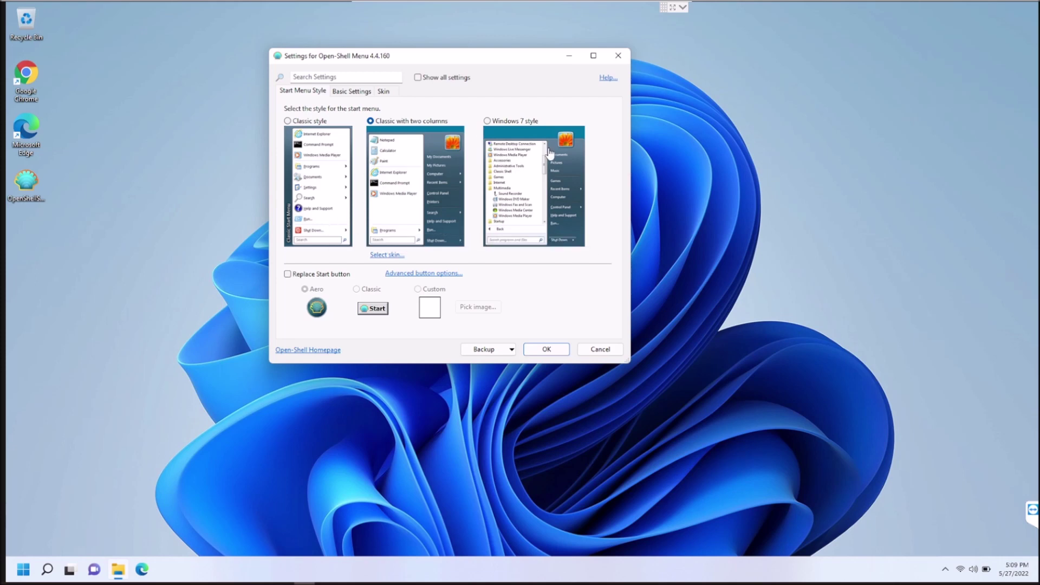
left_click(491, 124)
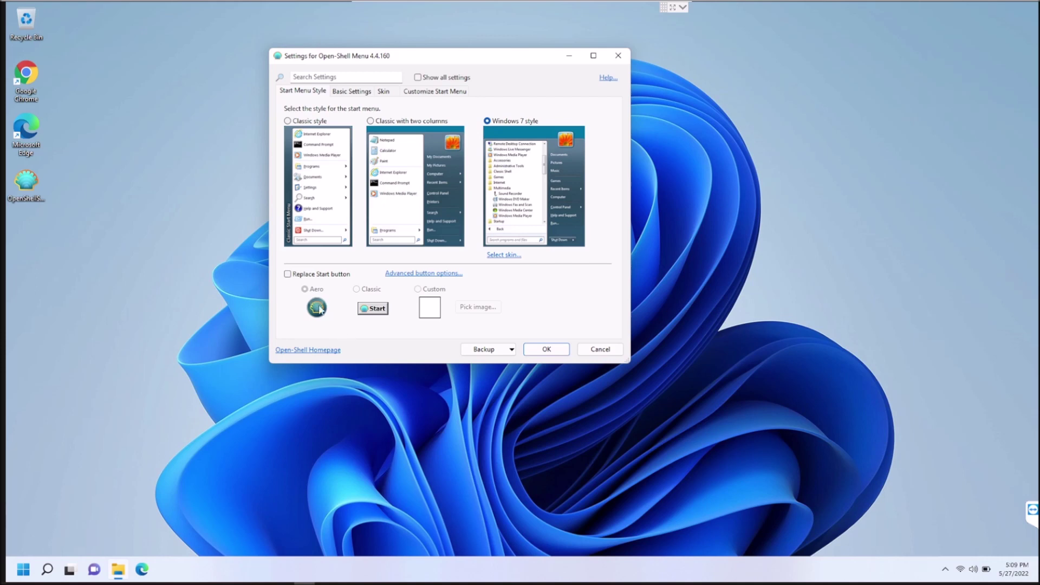
Step: Replace the Start button with the custom TrueOrb image from the Start Button folder in Program Files\Open-Shell
left_click(288, 275)
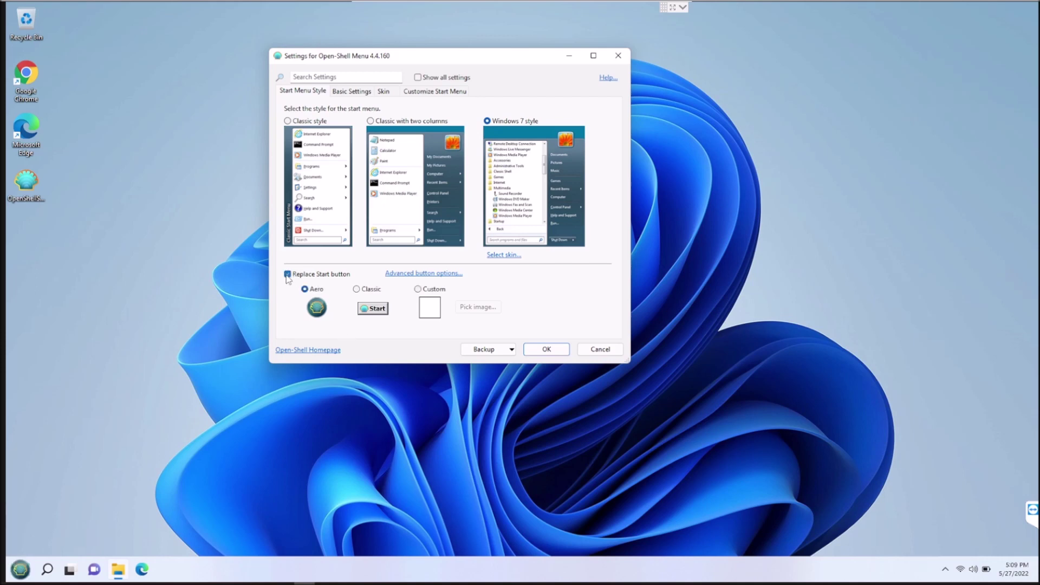
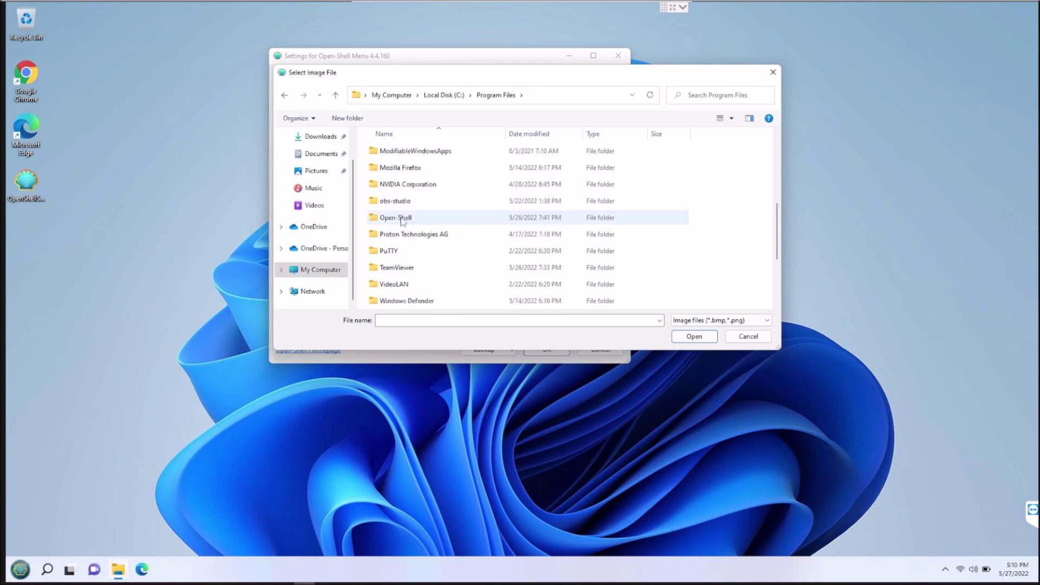
double_click(395, 217)
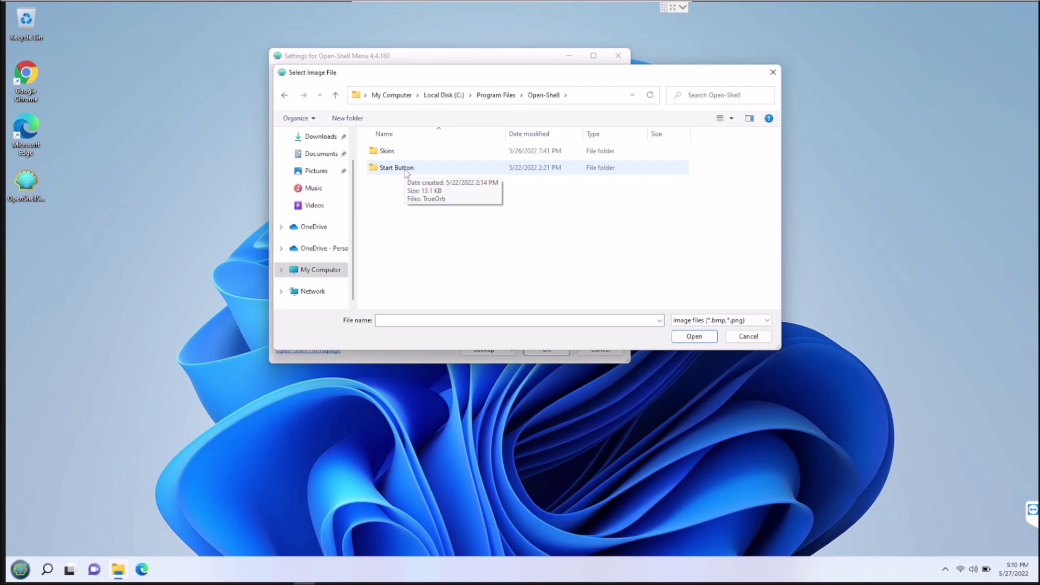
double_click(406, 169)
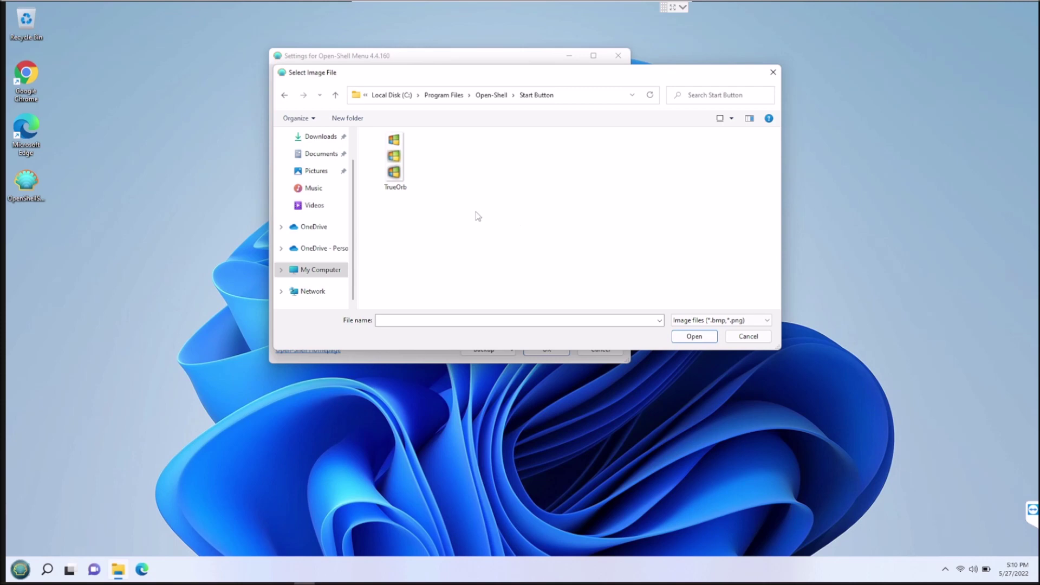
left_click(393, 163)
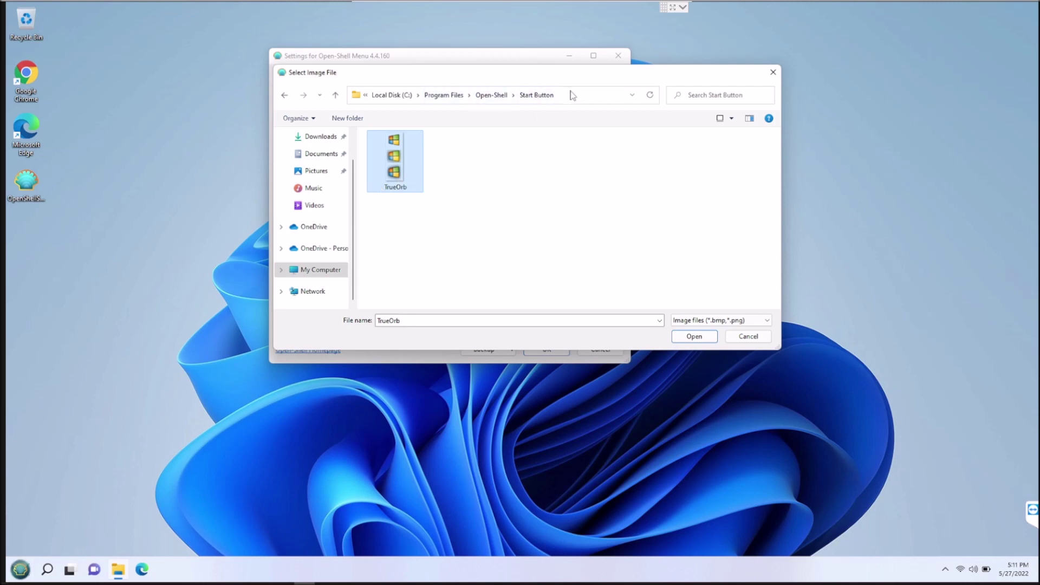
left_click(696, 336)
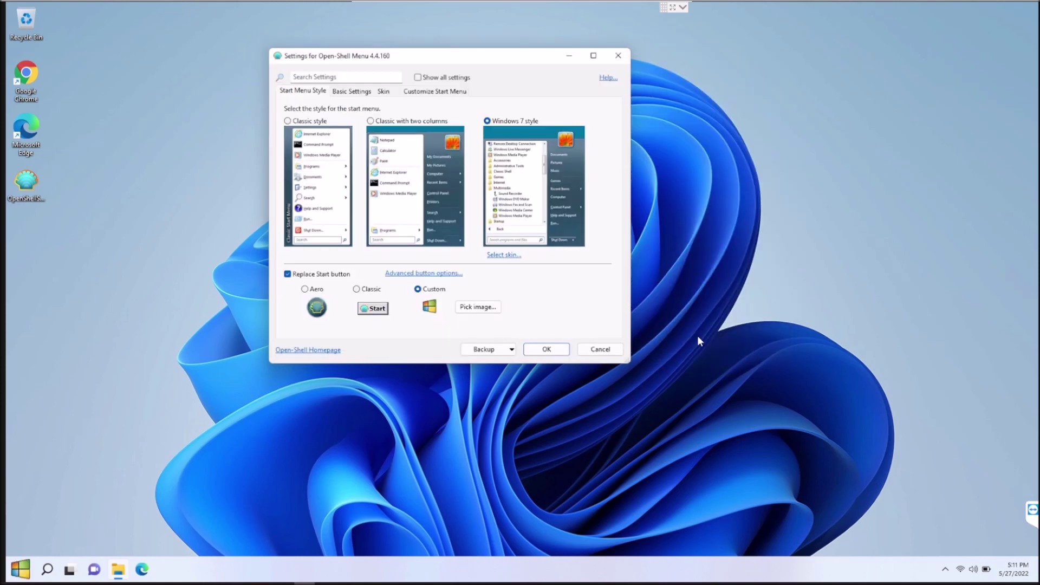
Step: Enable Show all settings for Open-Shell Menu and save the configuration
left_click(22, 571)
left_click(418, 79)
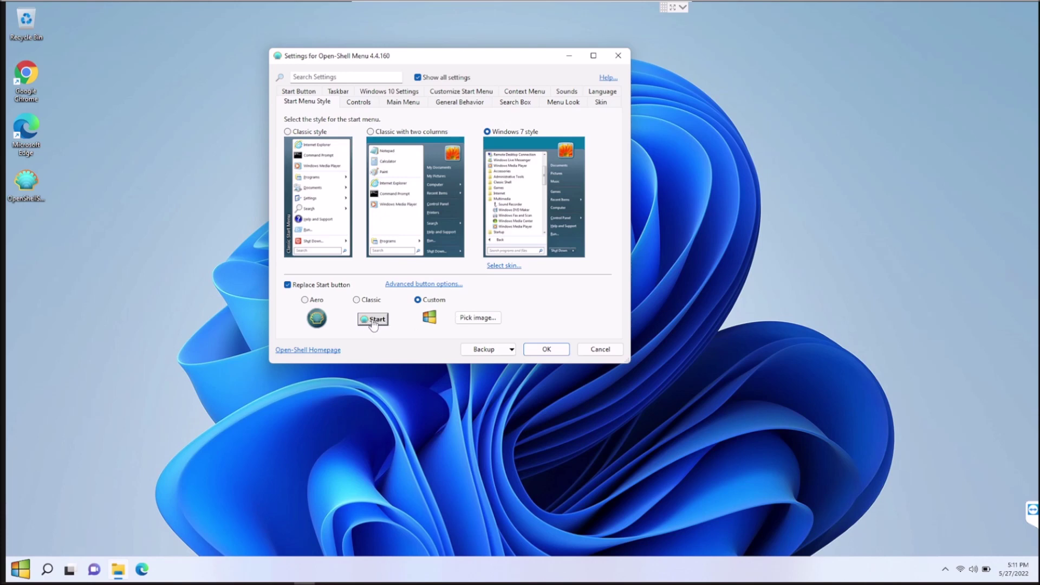
left_click(548, 349)
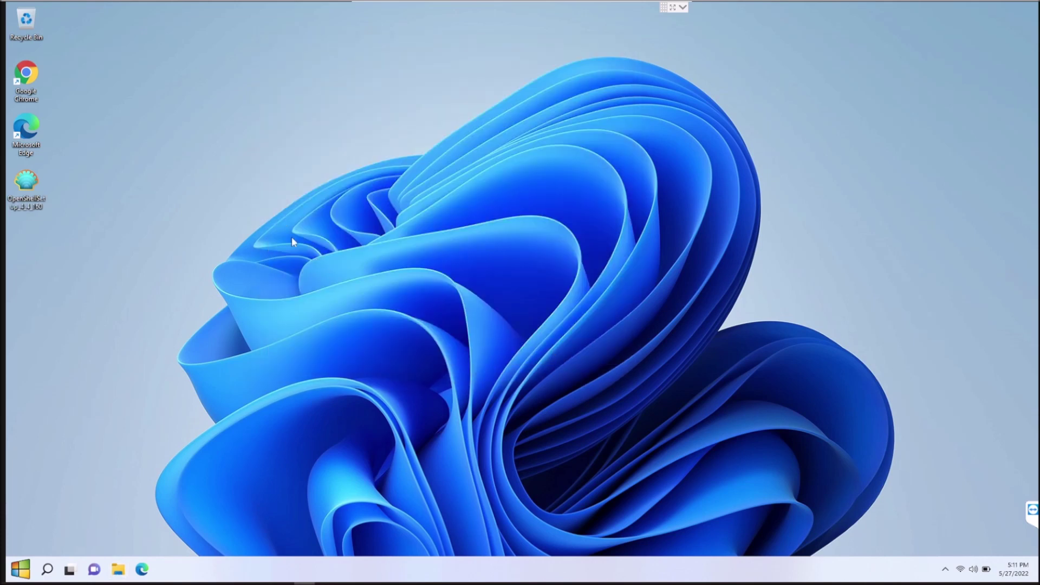
Step: Examine the new Windows 7 style start menu and its All Programs list, and close the menu
left_click(21, 571)
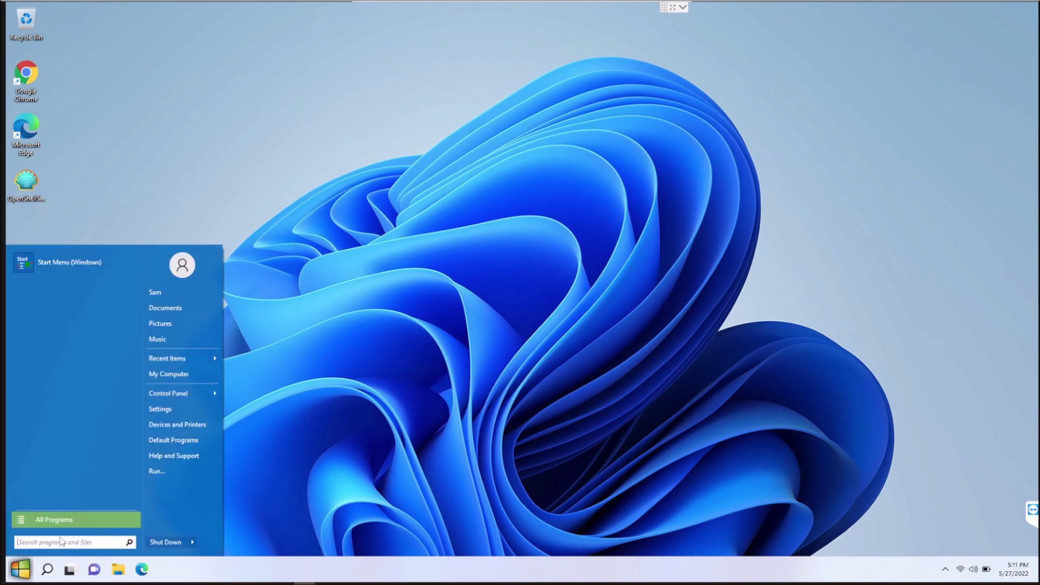
left_click(52, 519)
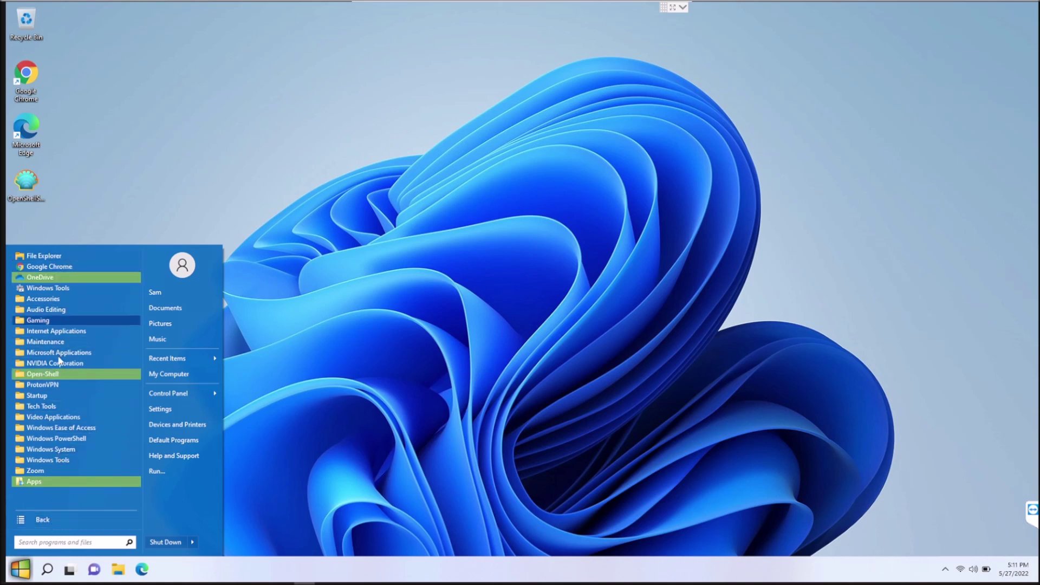
left_click(49, 519)
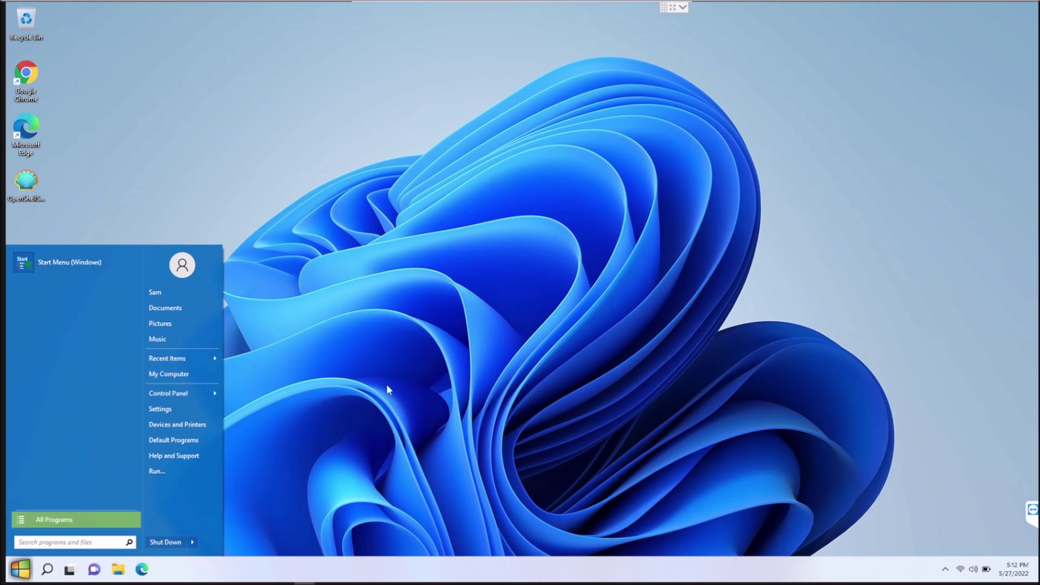
left_click(432, 346)
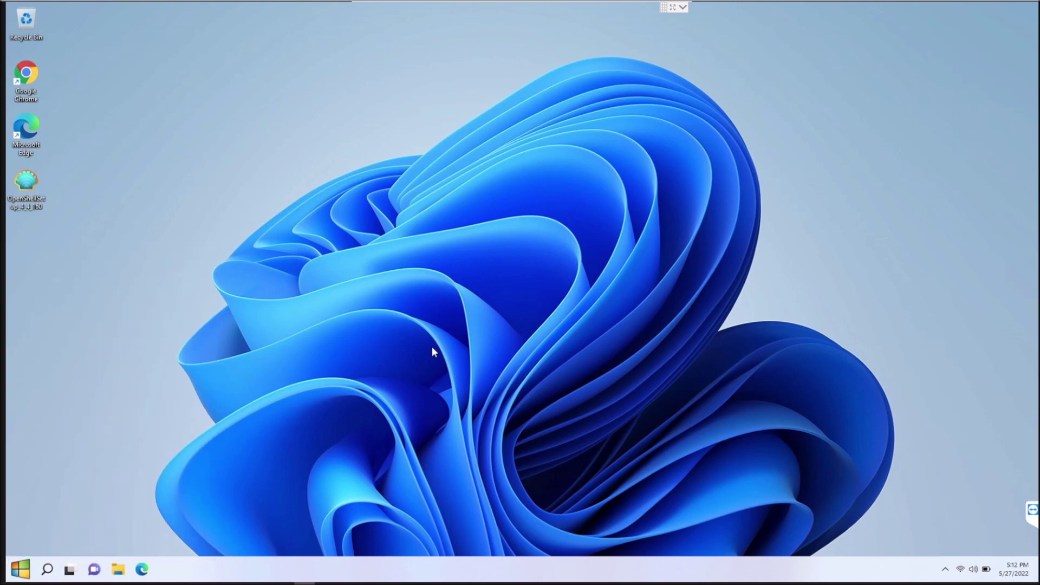